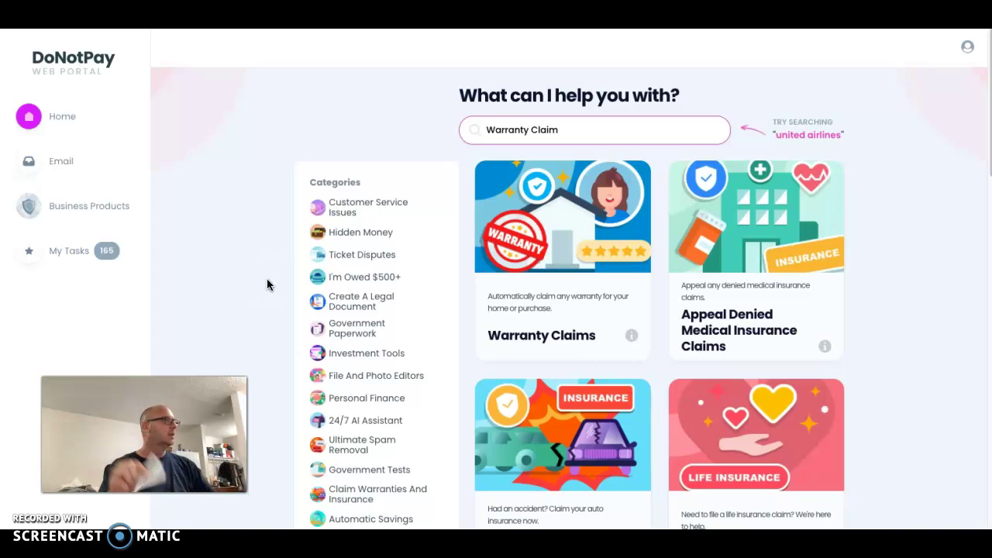
Search the DoNotPay home page for 'Warranty Claim' to bring up the Warranty Claims card.
{"action": "left_click", "coordinate": [256, 356]}
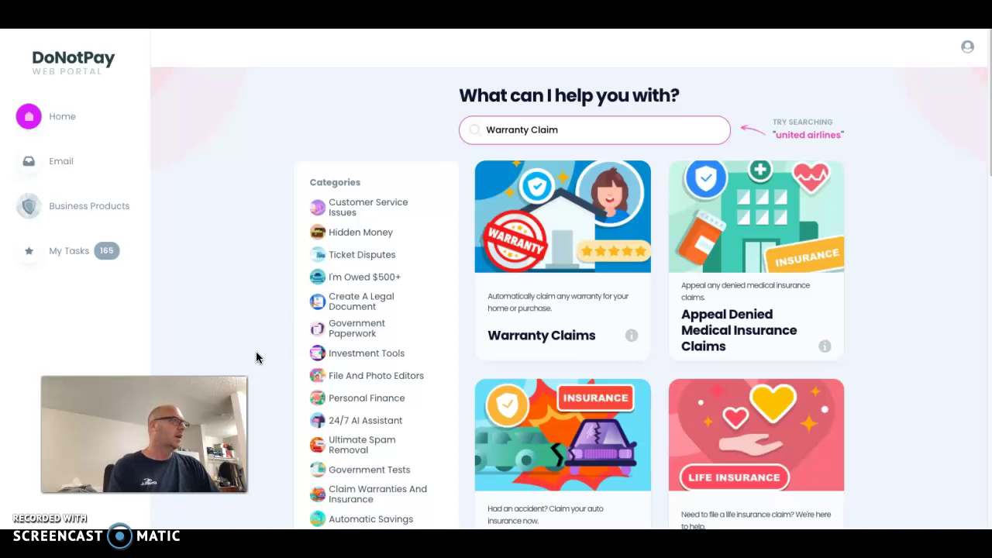
{"action": "left_click", "coordinate": [859, 110]}
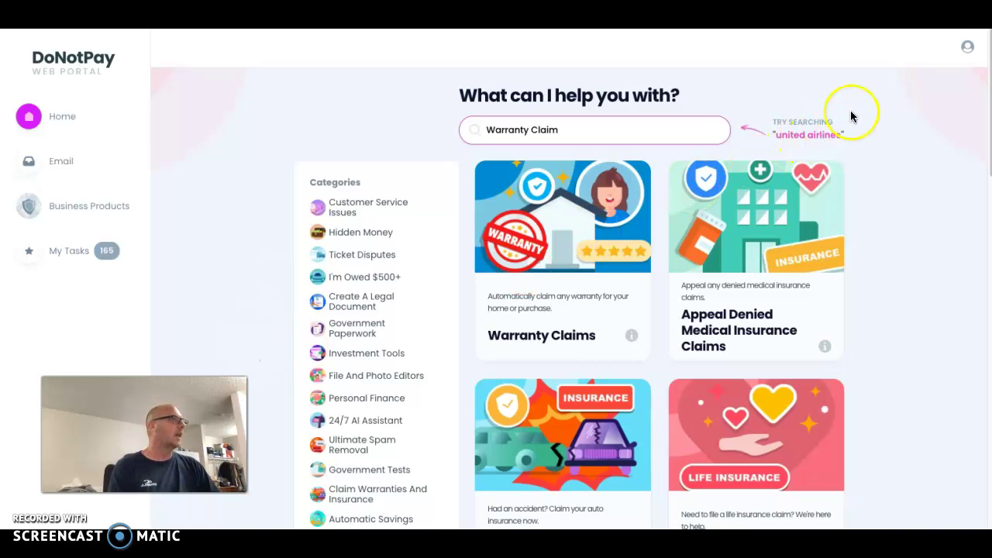
{"action": "left_click", "coordinate": [892, 72]}
{"action": "left_click", "coordinate": [870, 76]}
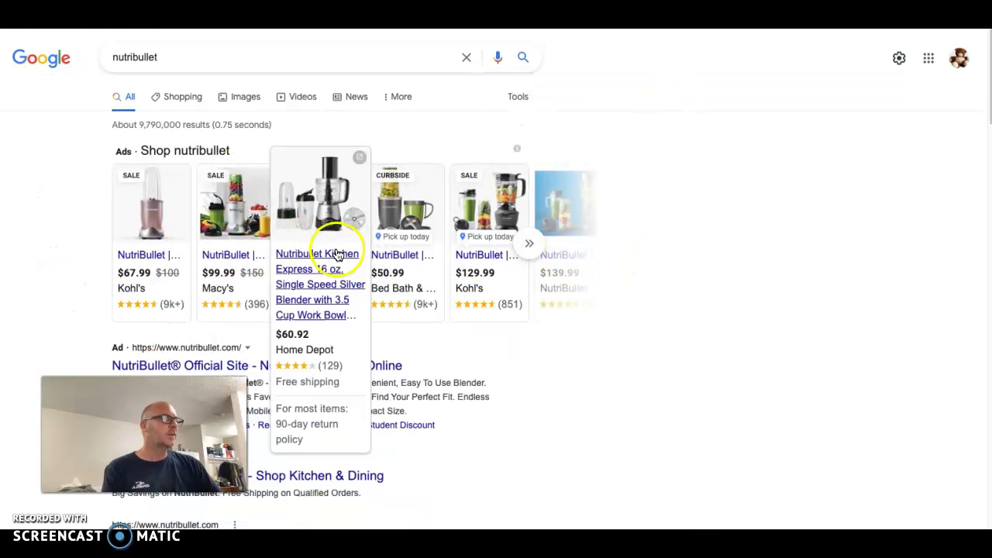
{"action": "scroll", "coordinate": [321, 256], "scroll_direction": "down", "scroll_amount": 3}
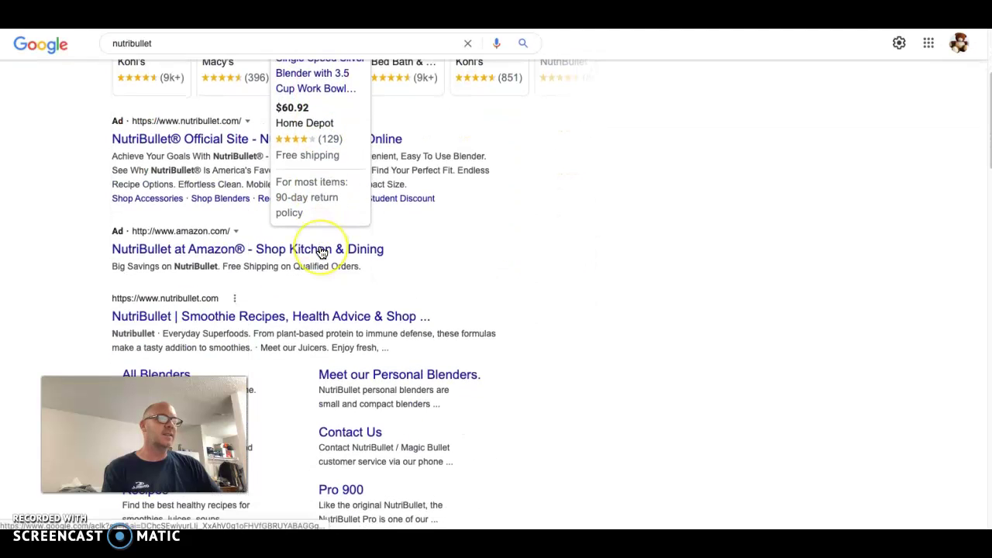
{"action": "scroll", "coordinate": [321, 256], "scroll_direction": "up", "scroll_amount": 3}
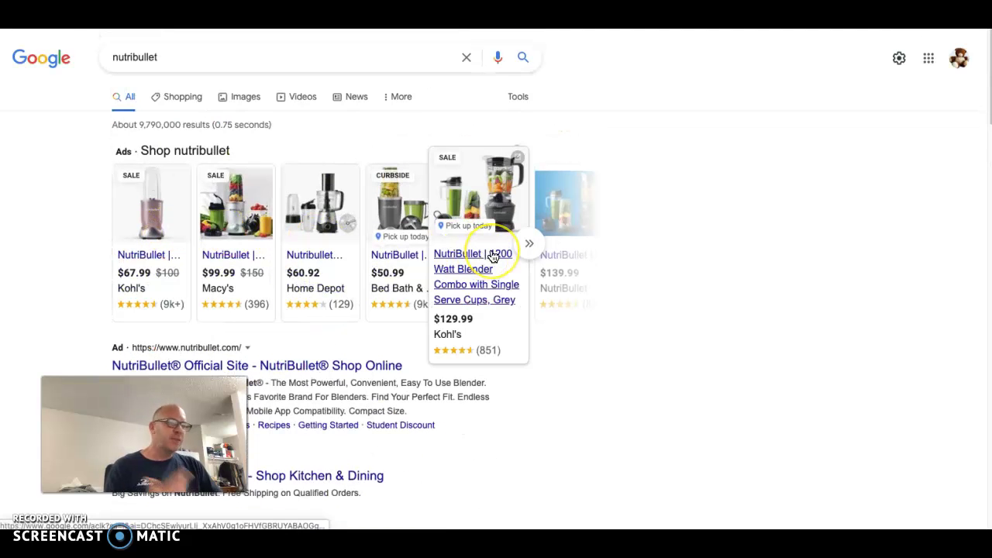
{"action": "mouse_move", "coordinate": [486, 256]}
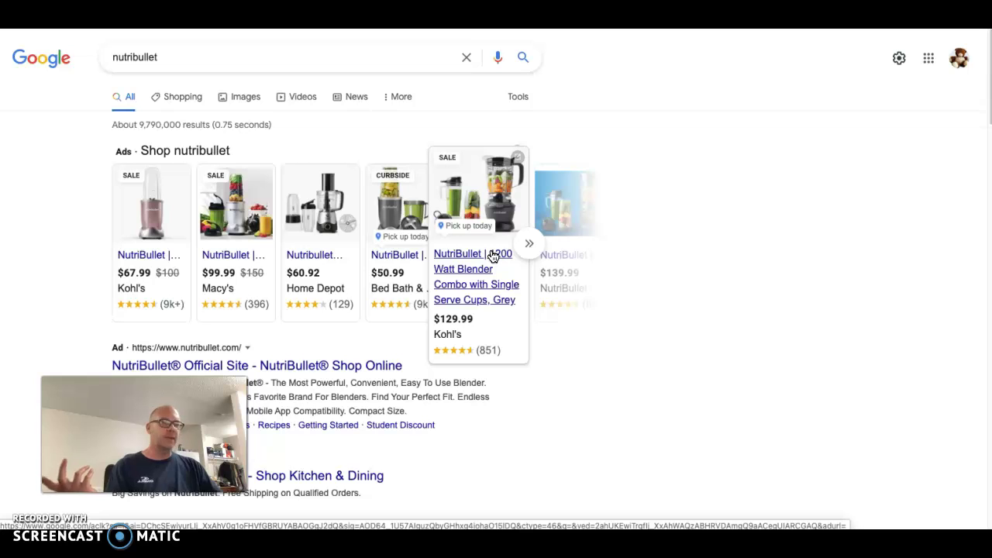
{"action": "left_click", "coordinate": [490, 261]}
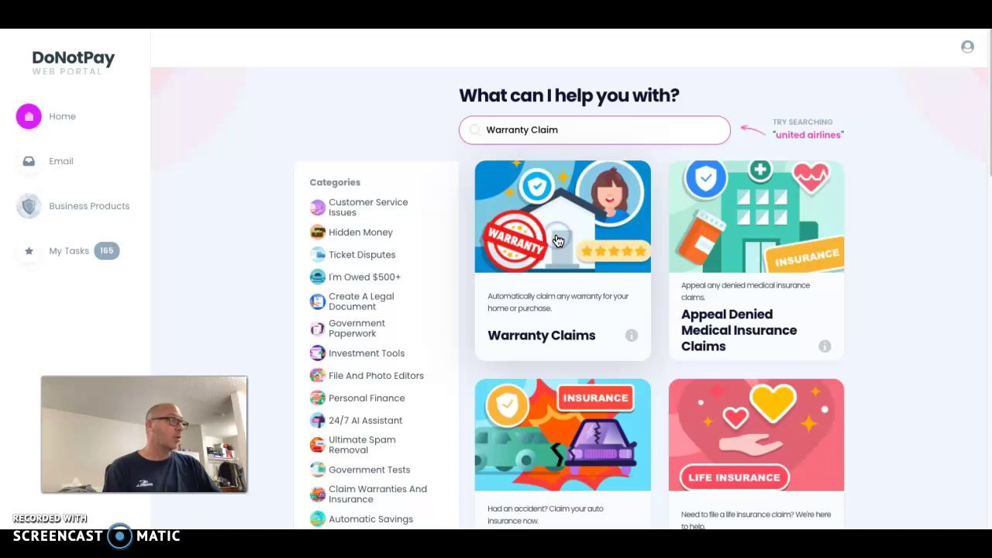
Start a Warranty Claims case for a warranty on a purchased item.
{"action": "left_click", "coordinate": [564, 307]}
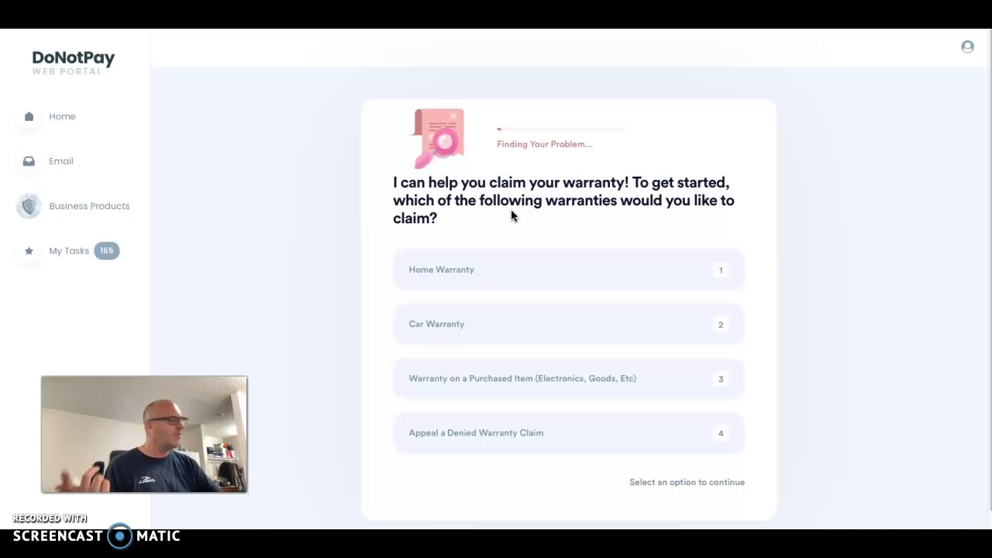
{"action": "left_click", "coordinate": [584, 448]}
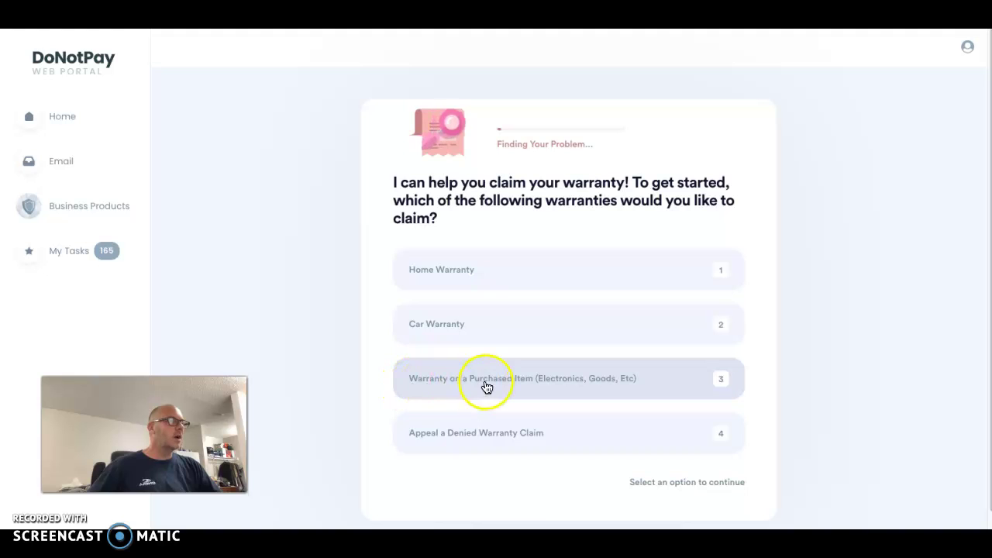
{"action": "left_click", "coordinate": [648, 393]}
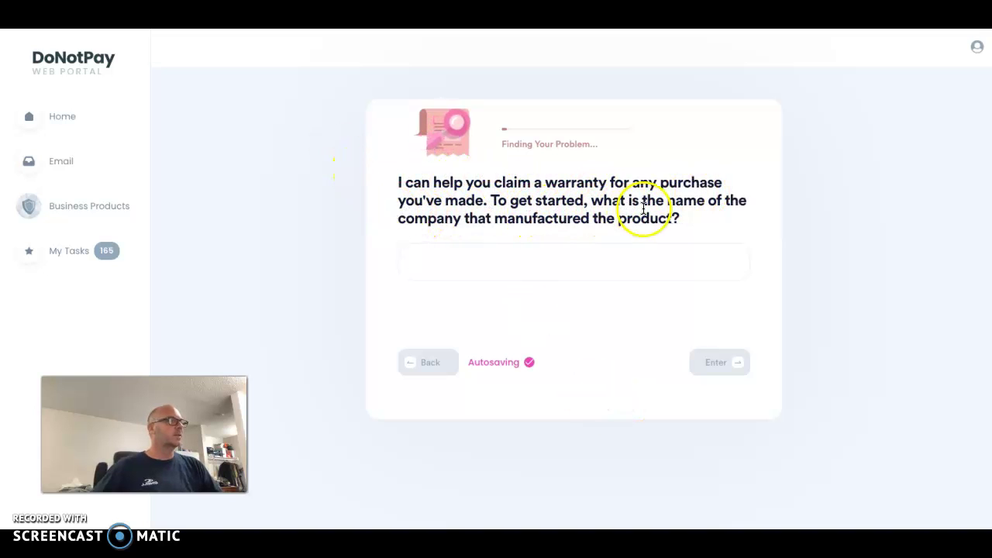
Enter Nutribullet as the product's manufacturer and submit it.
{"action": "left_click", "coordinate": [447, 261]}
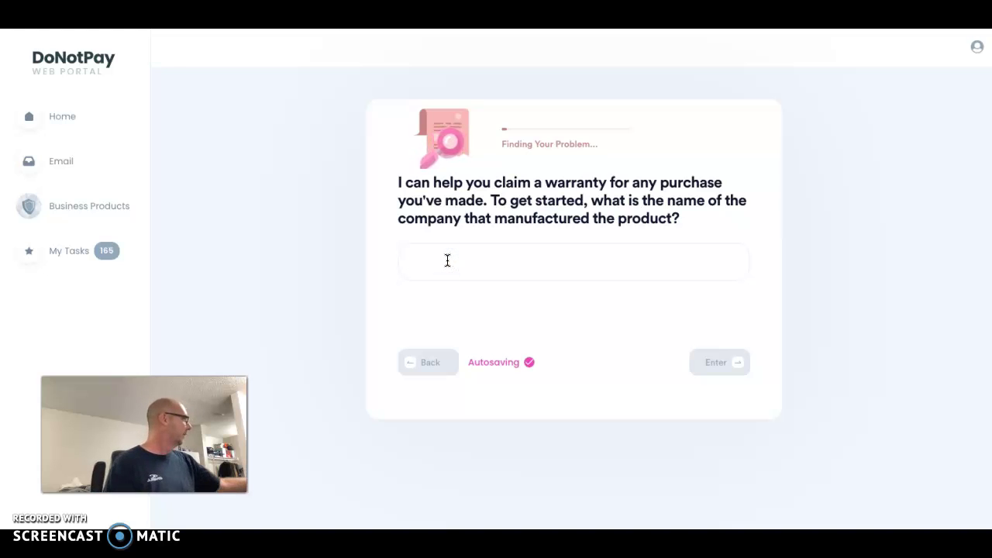
{"action": "type", "text": "Nutribullet"}
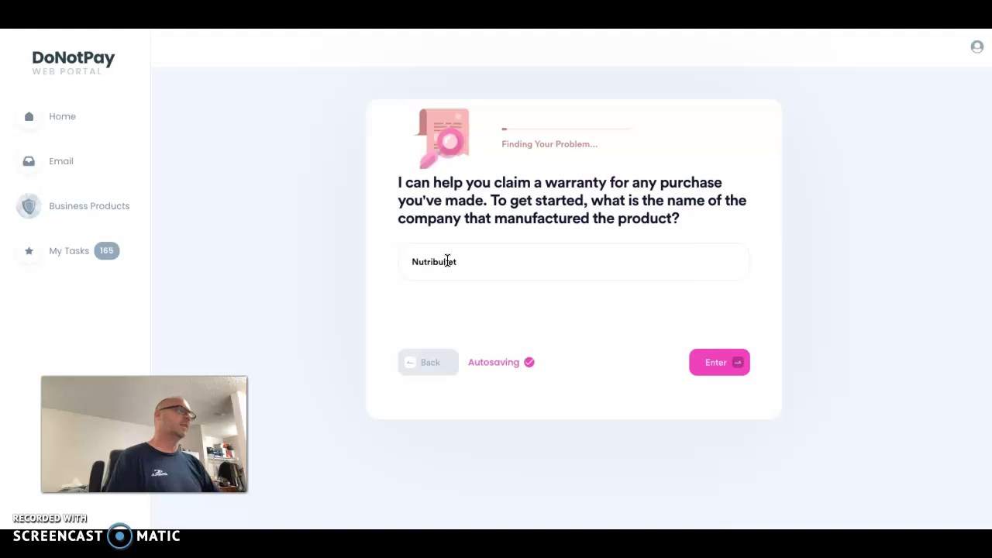
{"action": "left_click", "coordinate": [428, 276]}
{"action": "left_click", "coordinate": [716, 361]}
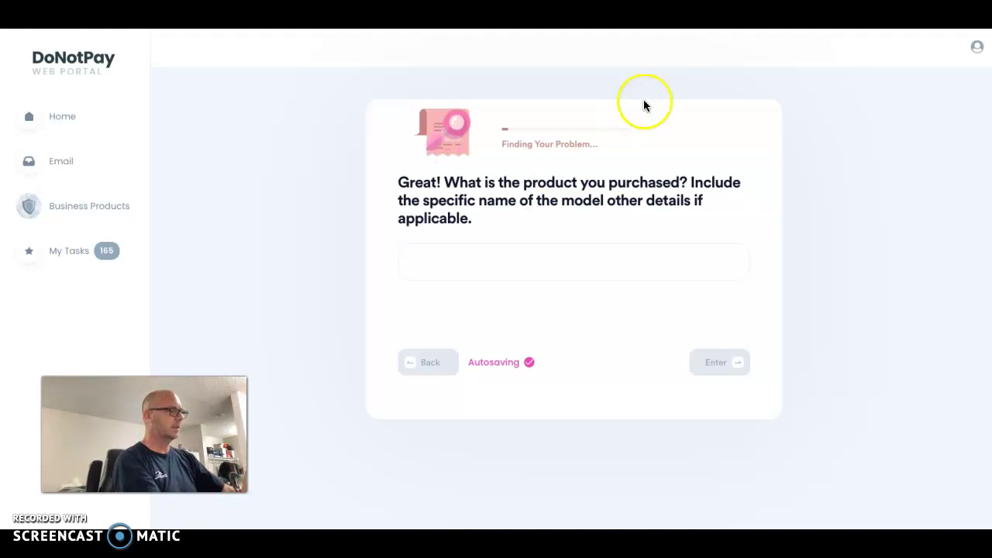
Enter nbwl088d23 as the product model, removing the stray leading asterisk, and submit.
{"action": "left_click", "coordinate": [500, 271]}
{"action": "type", "text": "'nb"}
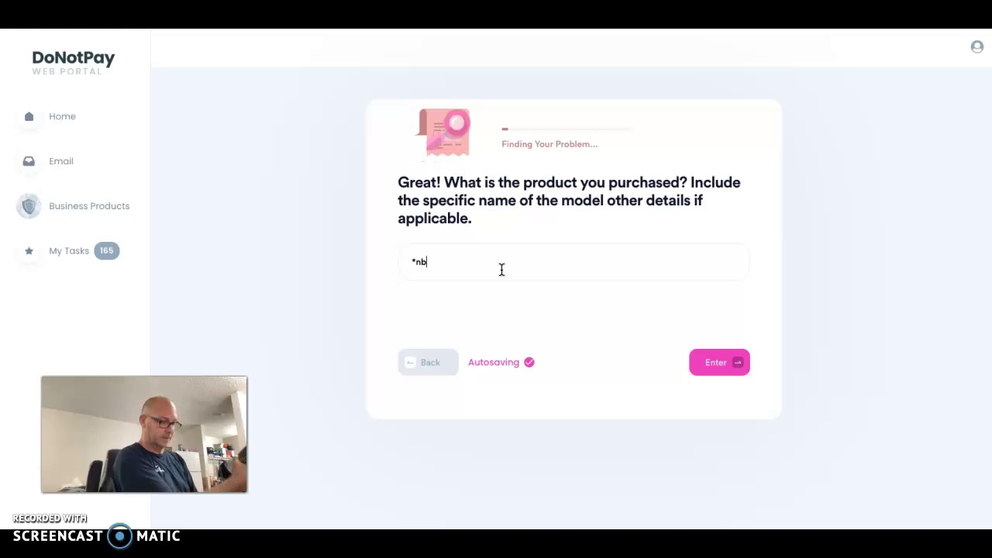
{"action": "type", "text": "wl08"}
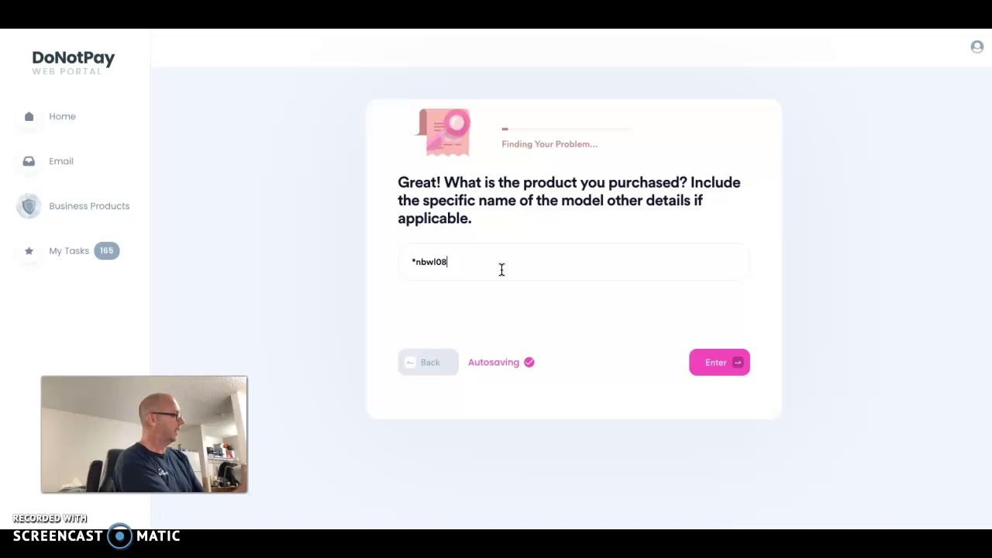
{"action": "type", "text": "d23"}
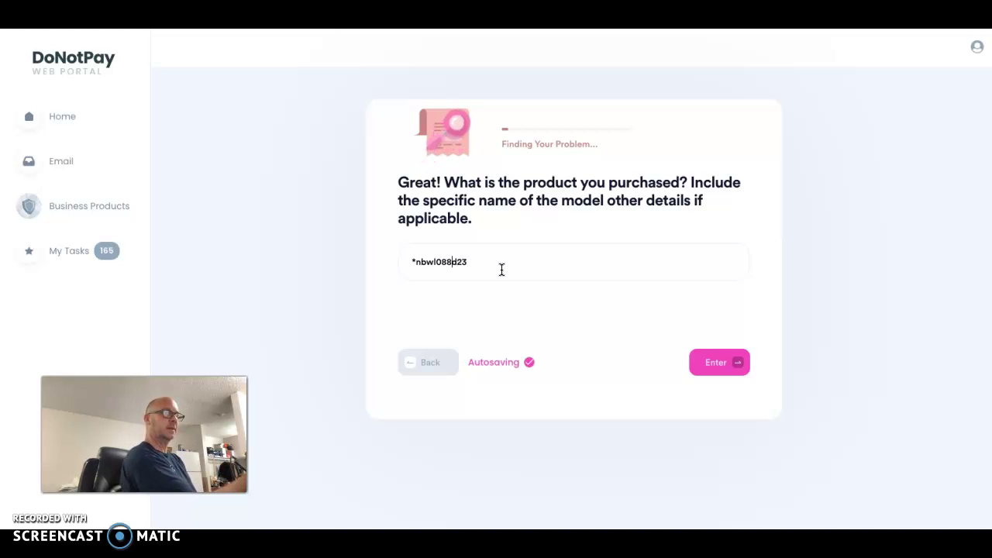
{"action": "key", "text": "BackSpace"}
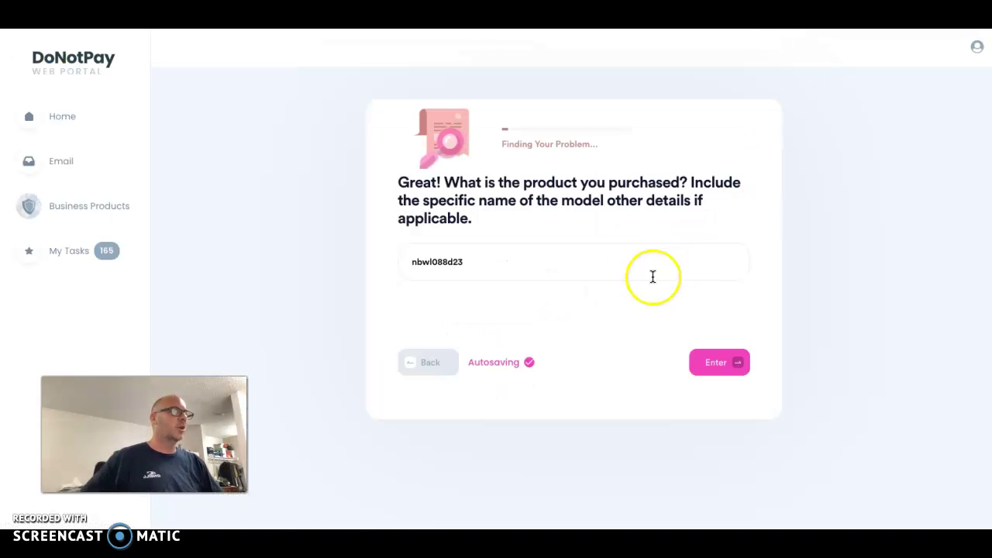
{"action": "left_click", "coordinate": [691, 365]}
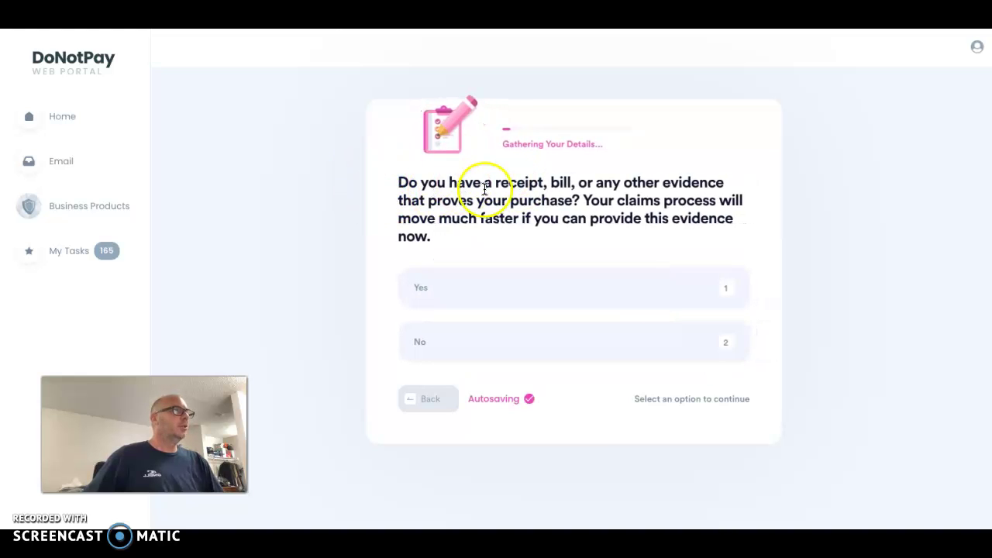
Confirm proof of purchase exists and upload the walmart receipt file.
{"action": "left_click", "coordinate": [551, 284]}
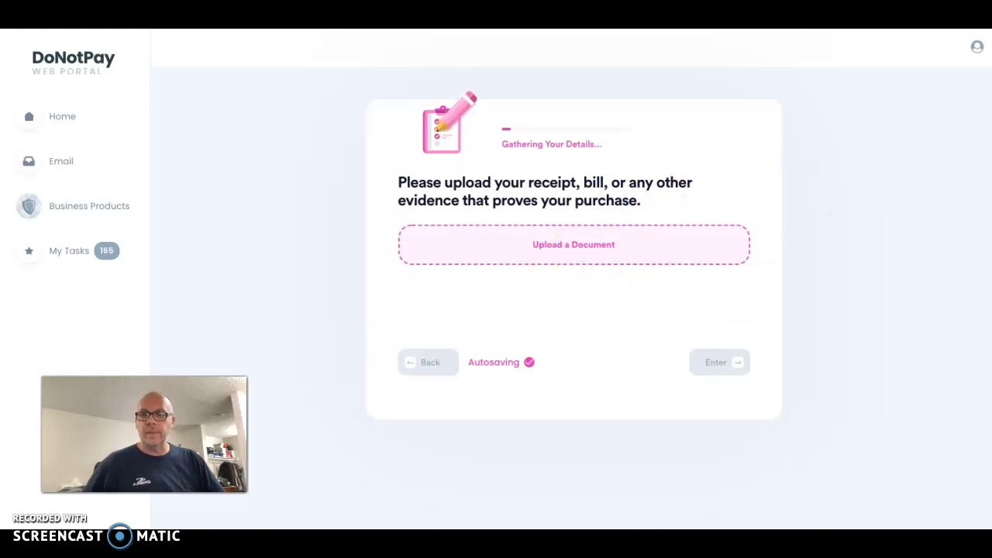
{"action": "mouse_move", "coordinate": [137, 82]}
{"action": "left_mouse_down"}
{"action": "mouse_move", "coordinate": [504, 260]}
{"action": "mouse_move", "coordinate": [528, 239]}
{"action": "left_mouse_up"}
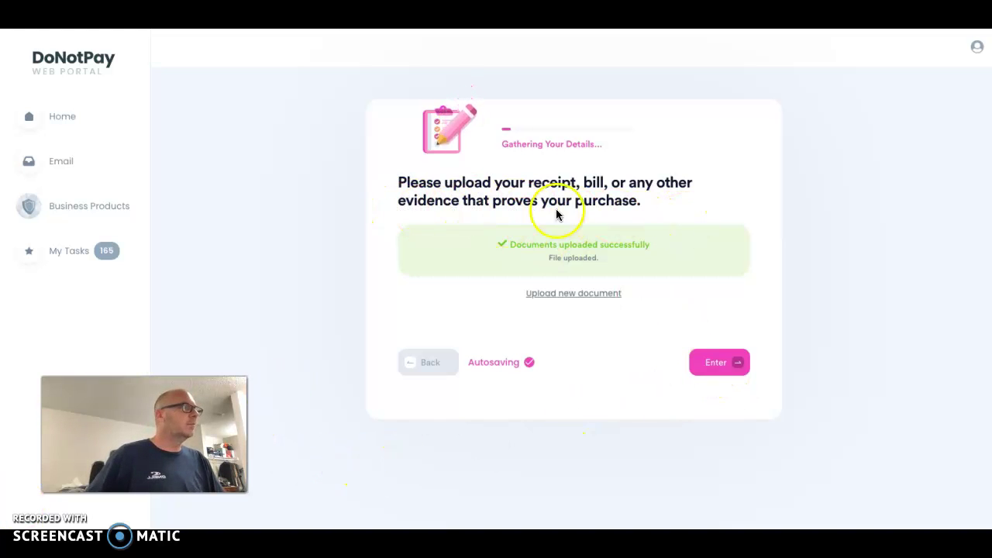
{"action": "left_click", "coordinate": [713, 363]}
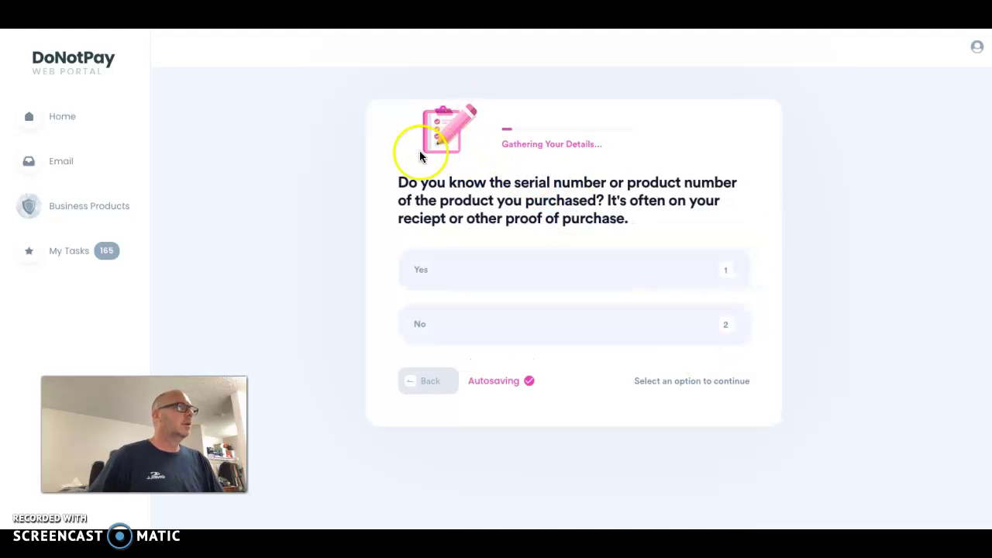
{"action": "left_click", "coordinate": [455, 268]}
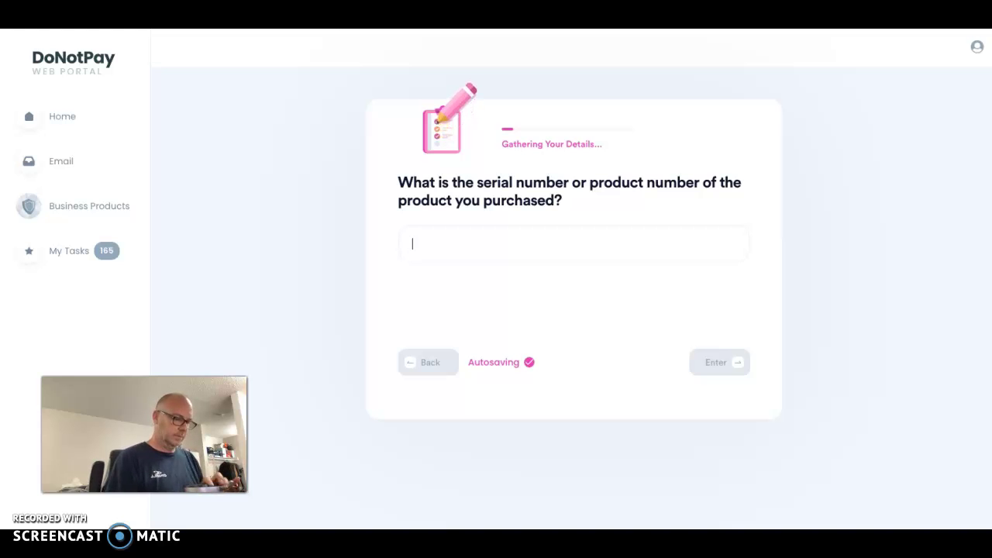
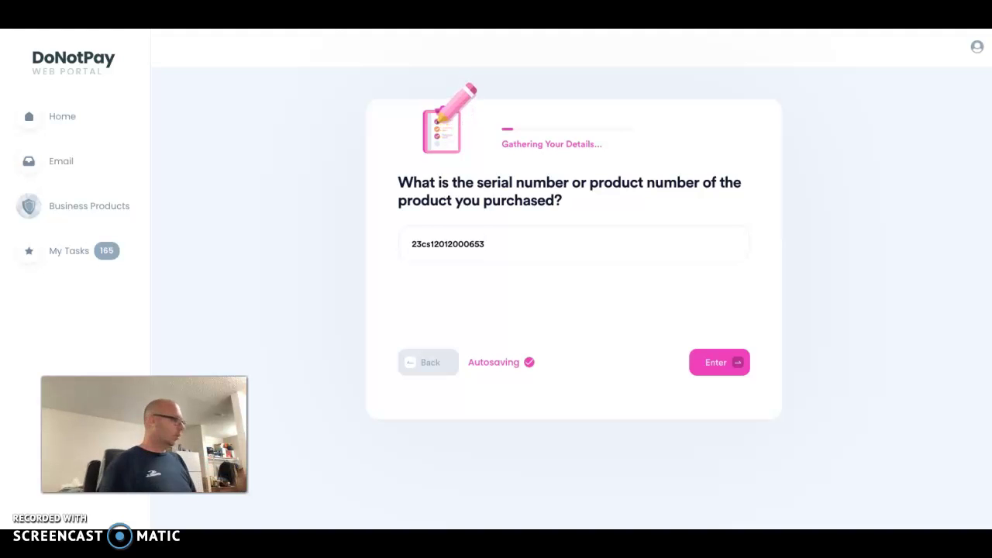
{"action": "left_click", "coordinate": [715, 362]}
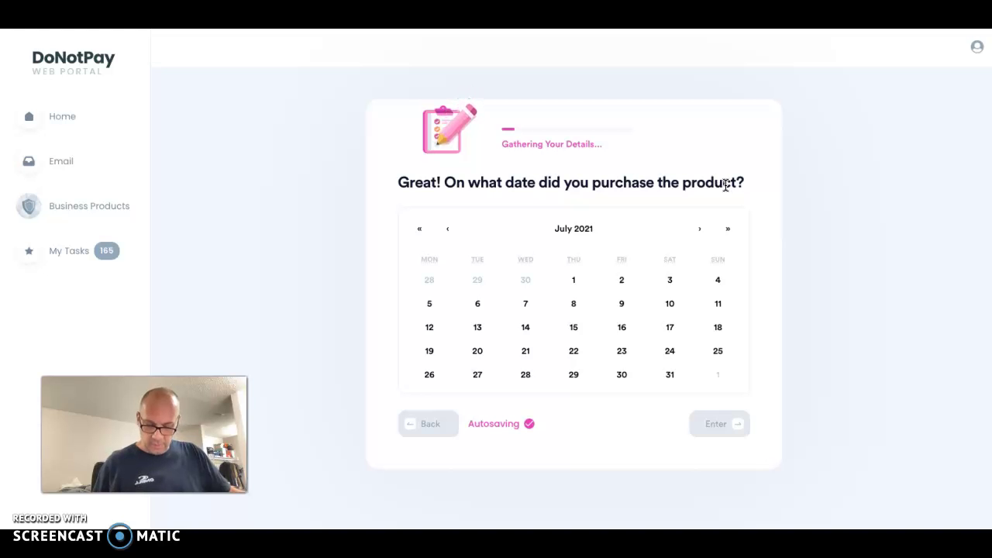
Pick April 30, 2021 in the calendar as the purchase date and submit.
{"action": "left_click", "coordinate": [447, 233]}
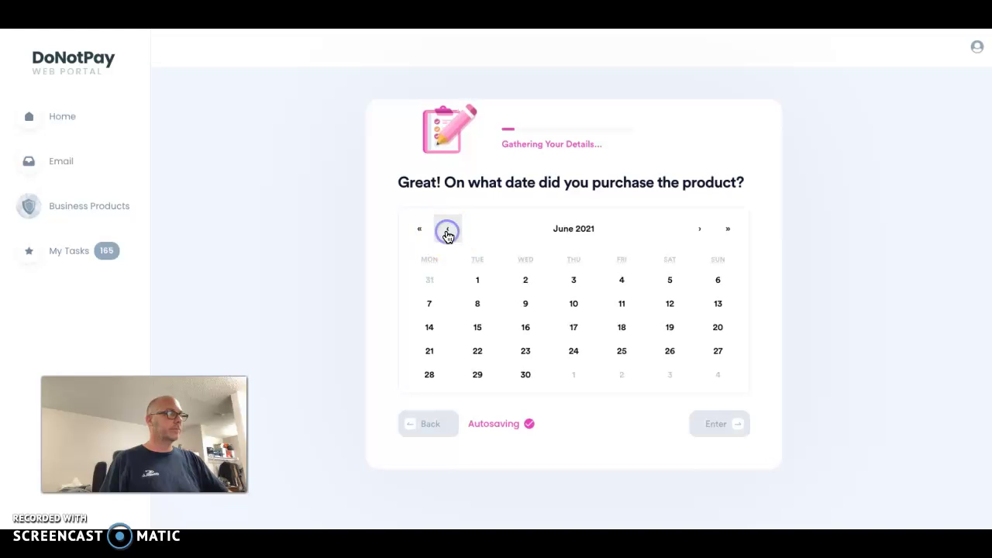
{"action": "left_click", "coordinate": [447, 233]}
{"action": "left_click", "coordinate": [447, 232]}
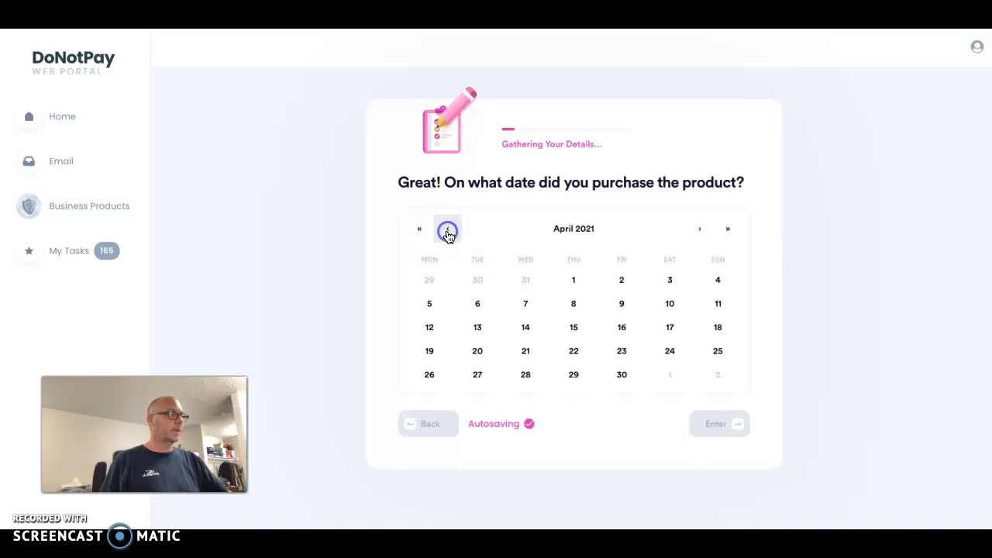
{"action": "left_click", "coordinate": [620, 376]}
{"action": "left_click", "coordinate": [712, 423]}
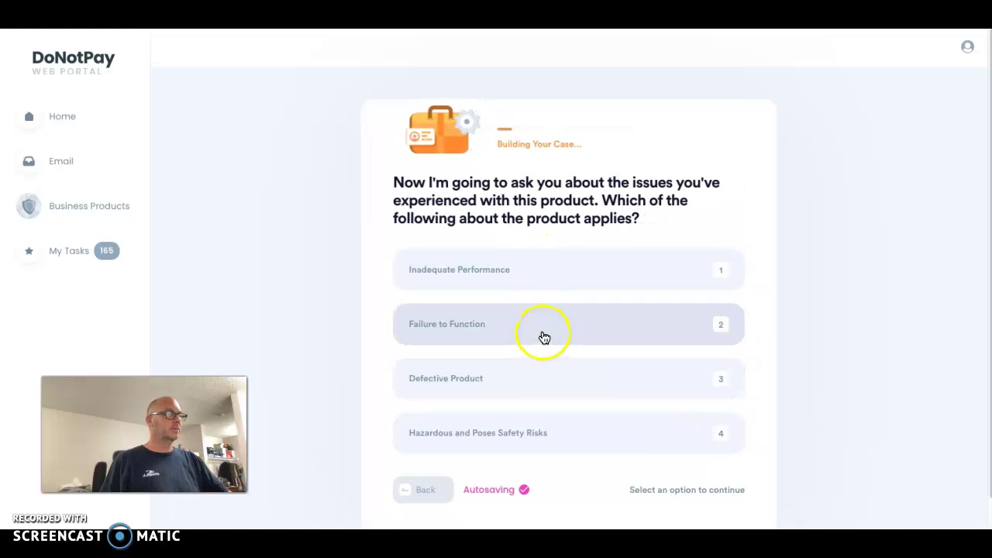
Choose the product's issue type and describe it as 'Stopped working'.
{"action": "left_click", "coordinate": [545, 379]}
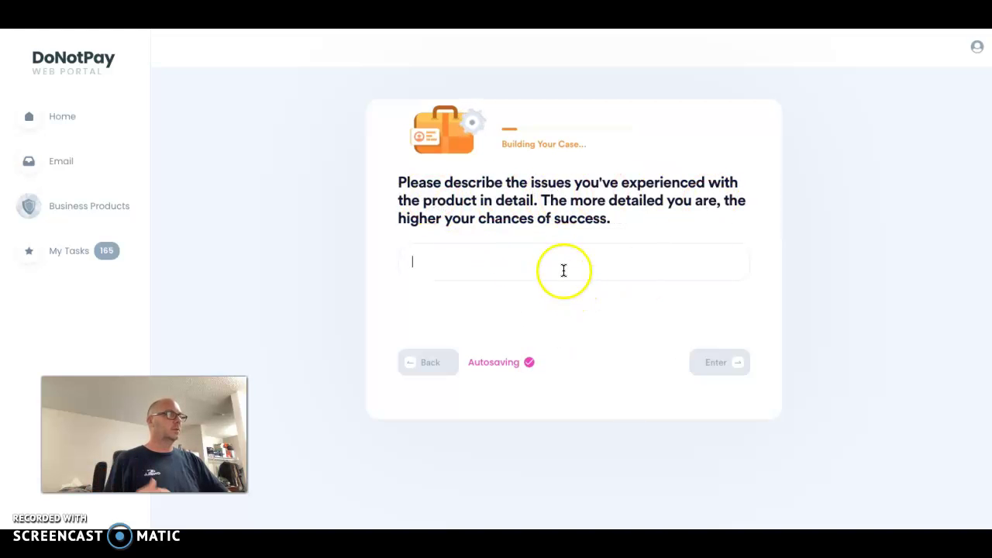
{"action": "left_click", "coordinate": [556, 259]}
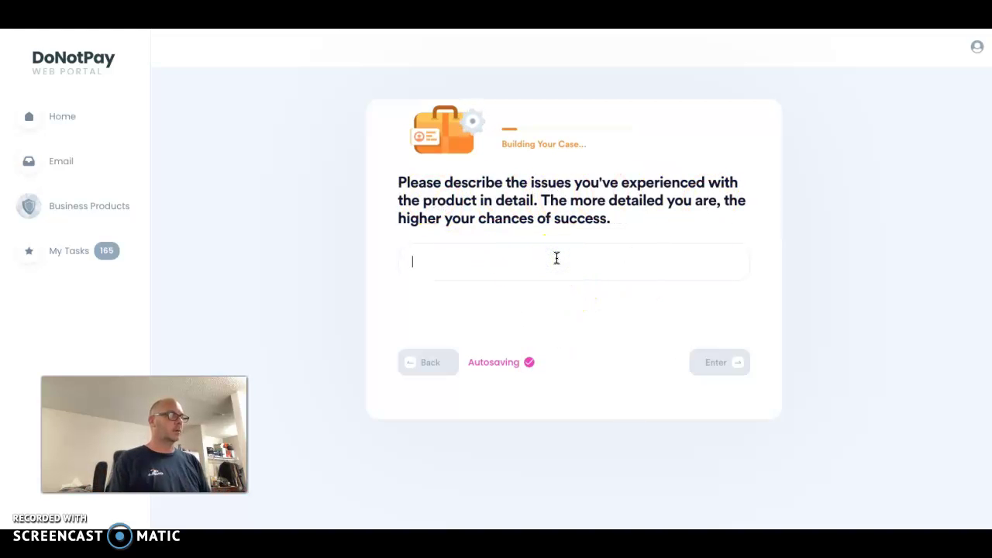
{"action": "type", "text": "Stopped working"}
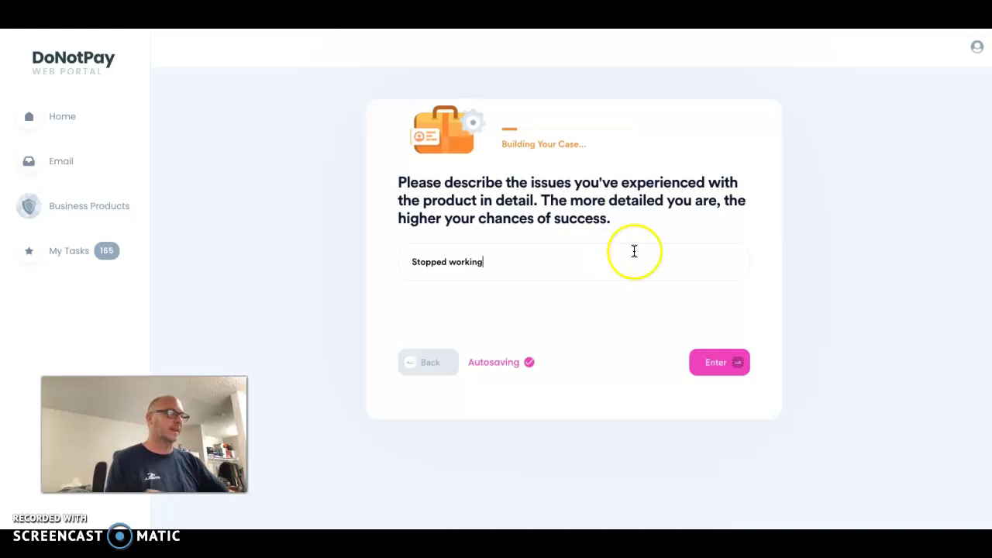
{"action": "left_click", "coordinate": [702, 363]}
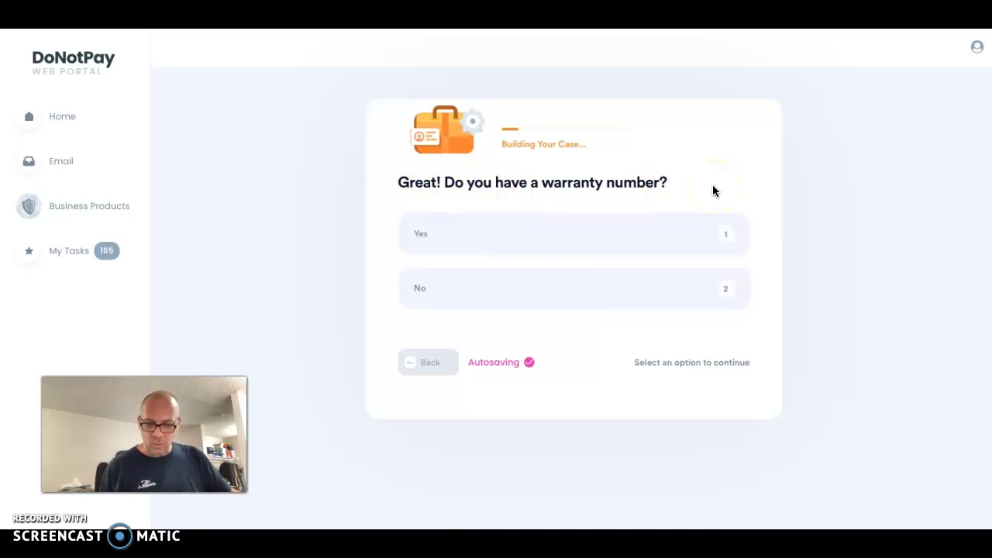
Answer that there is no warranty number and give a warranty period of 1 year.
{"action": "left_click", "coordinate": [614, 306]}
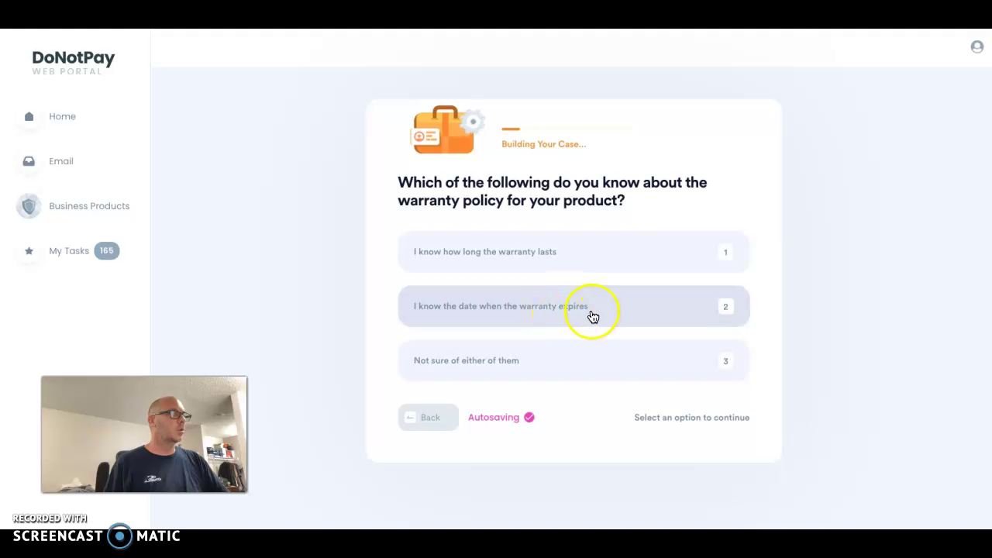
{"action": "left_click", "coordinate": [562, 257]}
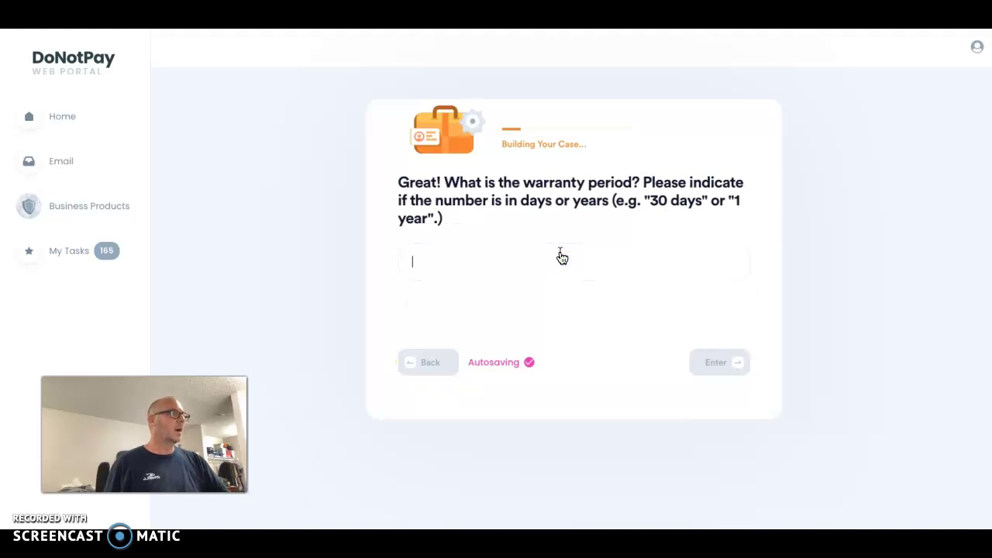
{"action": "type", "text": "1 year"}
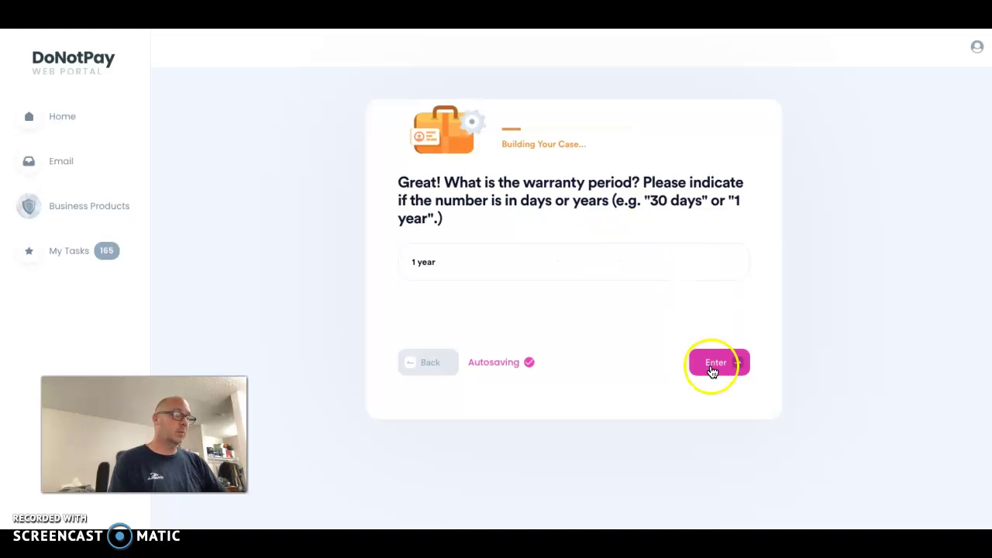
{"action": "left_click", "coordinate": [713, 366]}
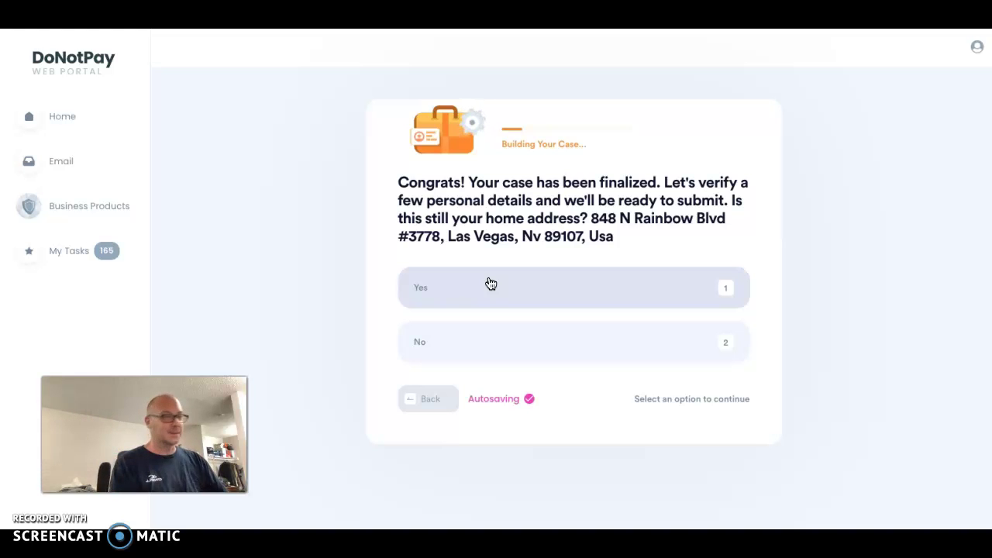
Confirm the home address, date of birth and email address on file.
{"action": "left_click", "coordinate": [491, 284]}
{"action": "left_click", "coordinate": [383, 191]}
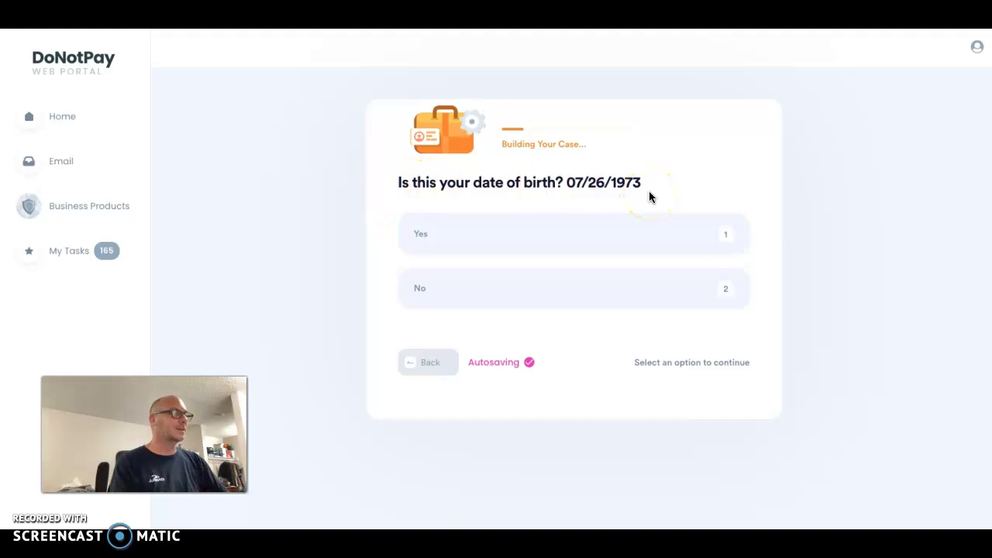
{"action": "left_click", "coordinate": [592, 241]}
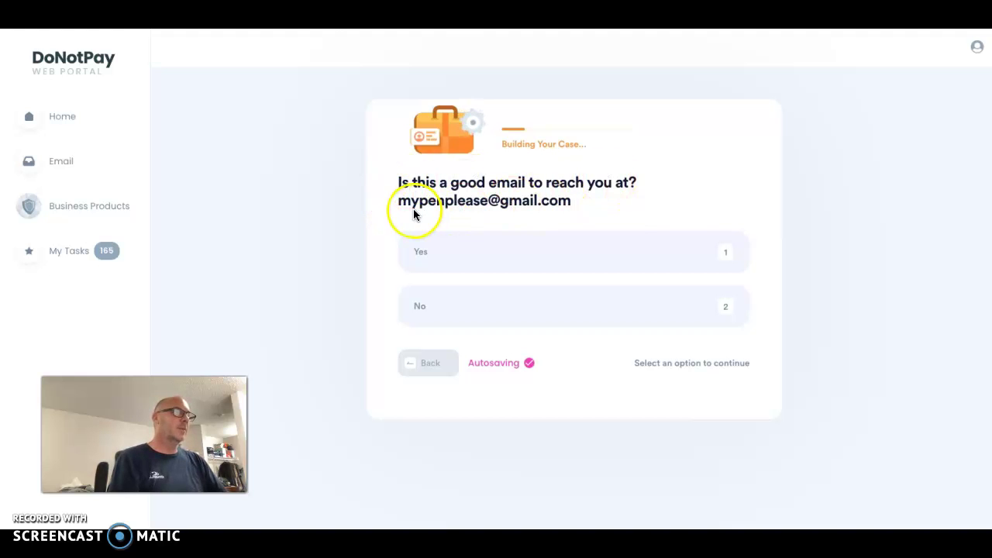
{"action": "left_click", "coordinate": [561, 256]}
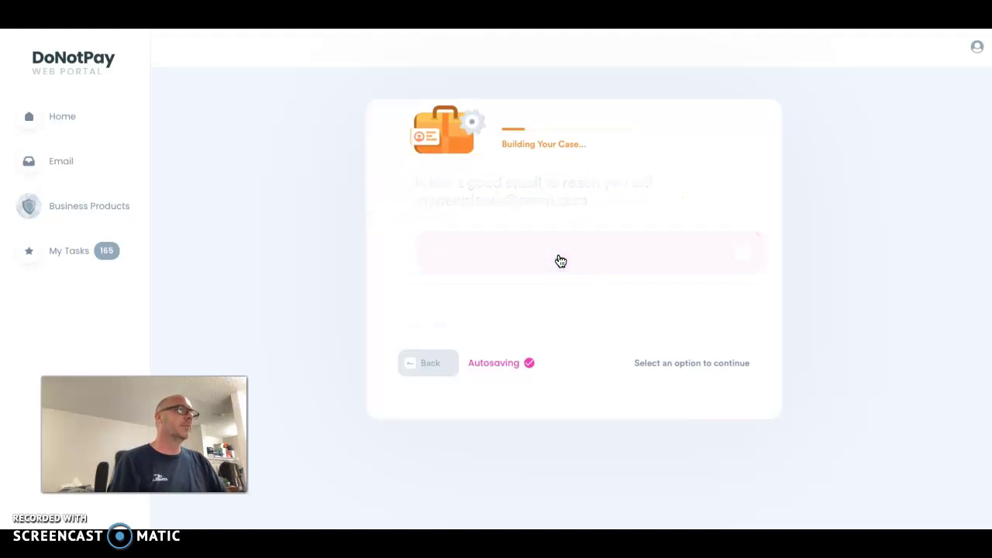
Type your name as the signature, then sign and submit the claim.
{"action": "left_click", "coordinate": [552, 238]}
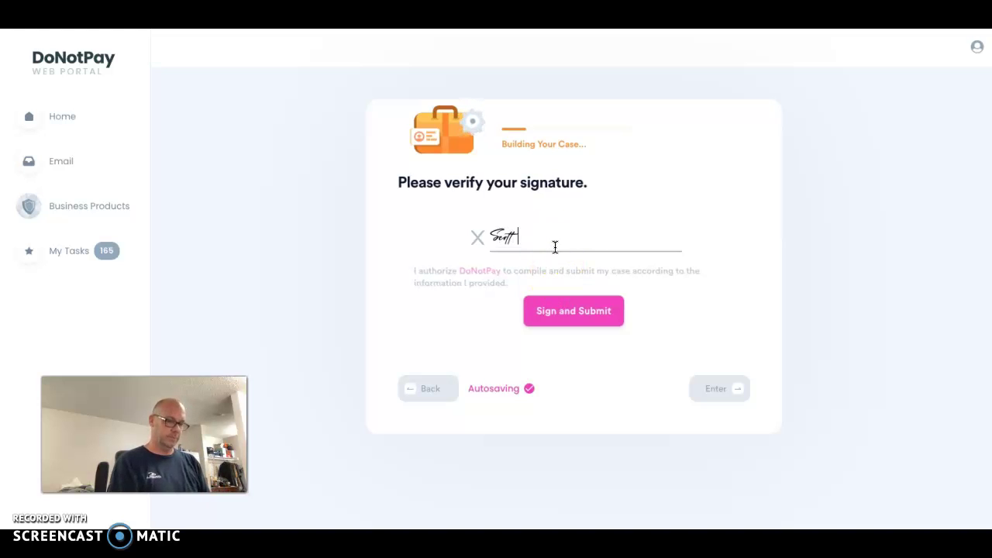
{"action": "left_click", "coordinate": [572, 318]}
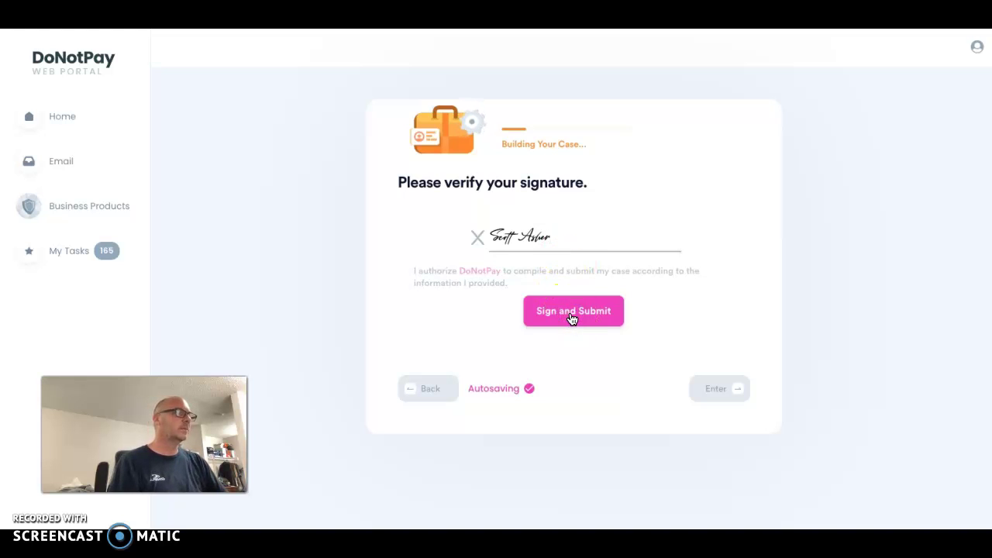
{"action": "left_click", "coordinate": [571, 313]}
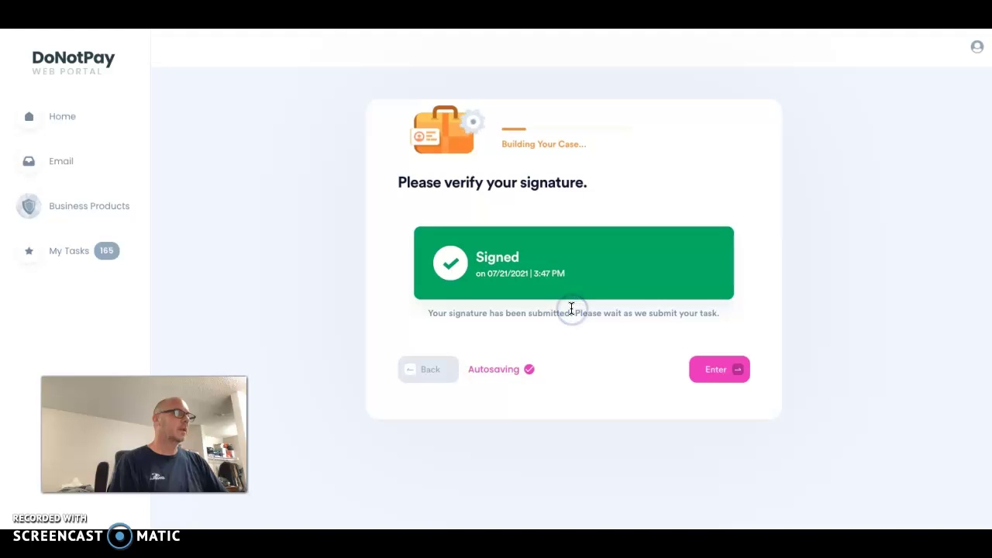
{"action": "left_click", "coordinate": [719, 369]}
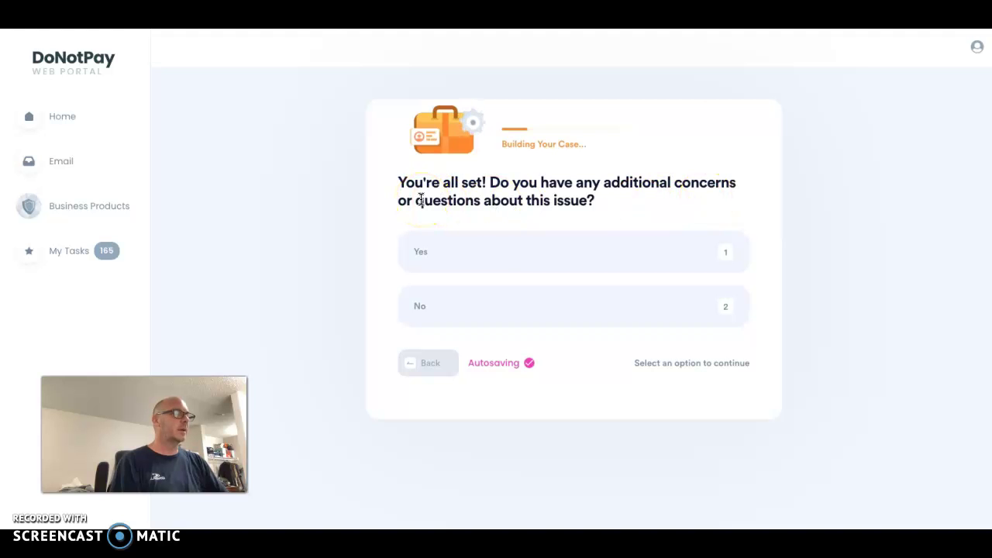
Answer yes to additional concerns, draft a note, then erase it so the field is blank.
{"action": "left_click", "coordinate": [462, 262]}
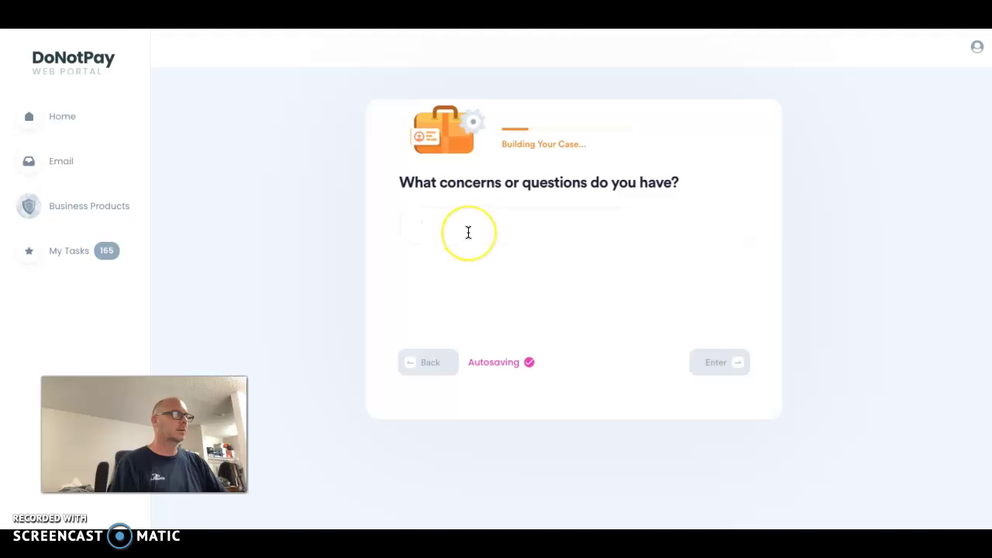
{"action": "type", "text": "This is my s"}
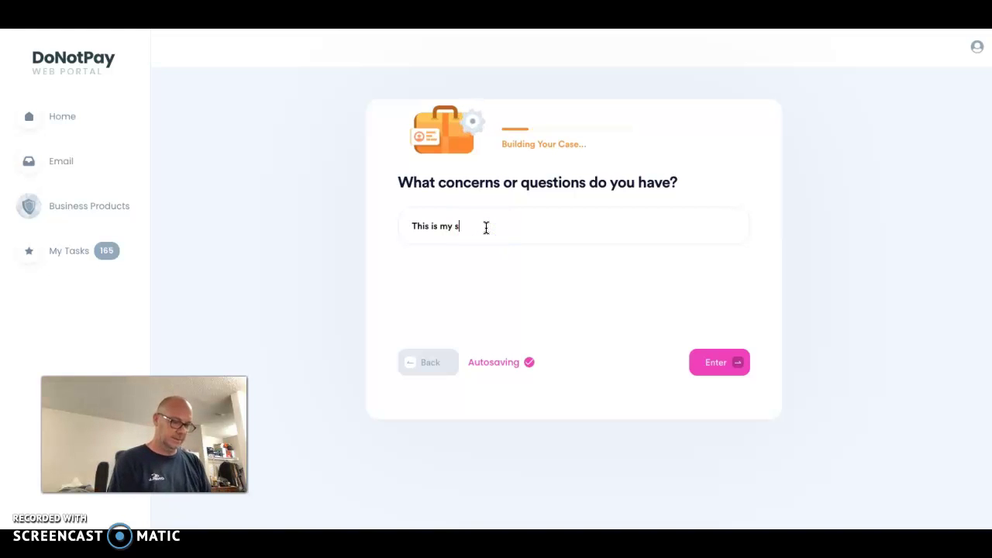
{"action": "type", "text": "econd one, I need to f"}
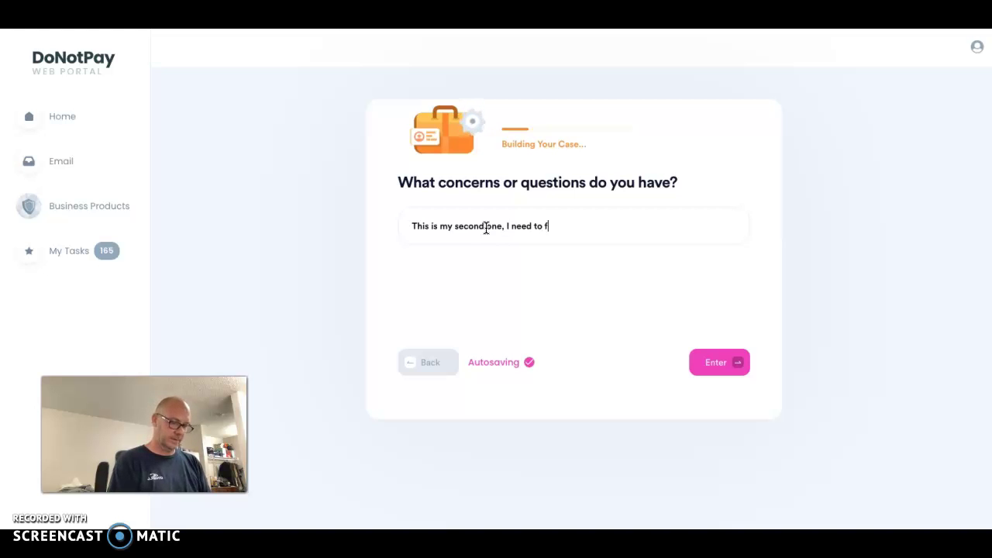
{"action": "key", "text": "BackSpace"}
{"action": "key", "text": "BackSpace"}
{"action": "key", "text": "BackSpace"}
{"action": "key", "text": "BackSpace"}
{"action": "key", "text": "BackSpace"}
{"action": "key", "text": "BackSpace"}
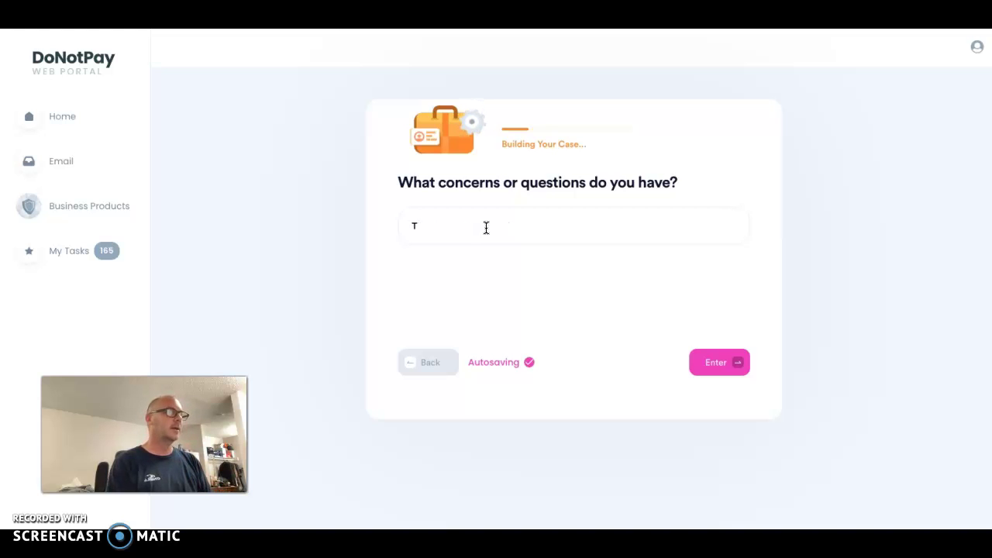
{"action": "key", "text": "BackSpace"}
{"action": "left_click", "coordinate": [504, 281]}
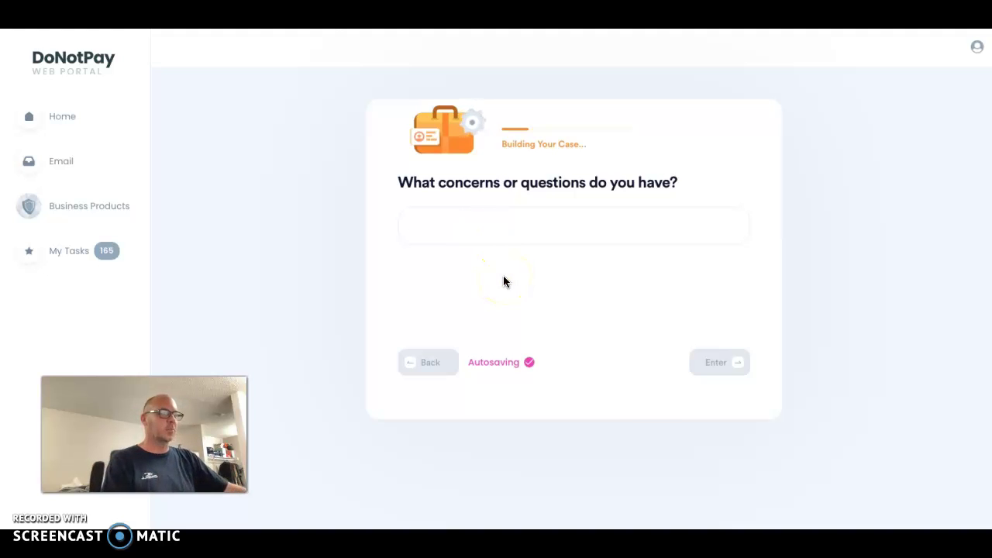
Close the blender photo, answer 'none' for further concerns, and choose No for additional concerns.
{"action": "left_click", "coordinate": [859, 358]}
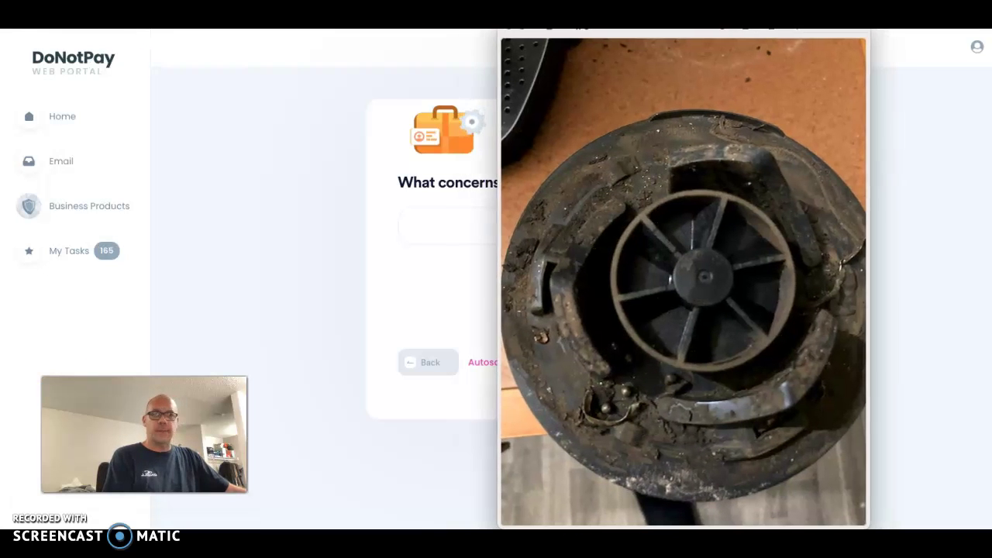
{"action": "left_click", "coordinate": [266, 100]}
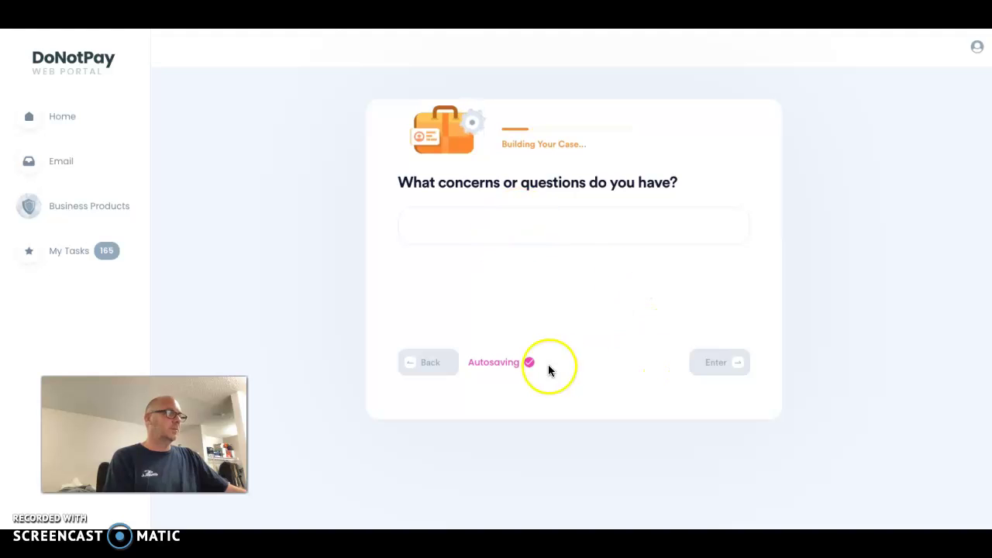
{"action": "type", "text": "none"}
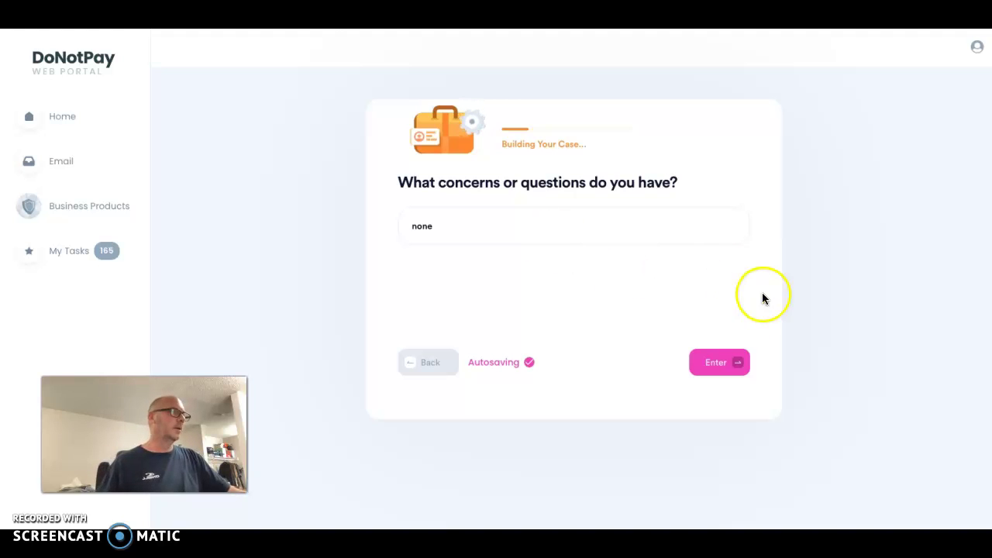
{"action": "left_click", "coordinate": [707, 363]}
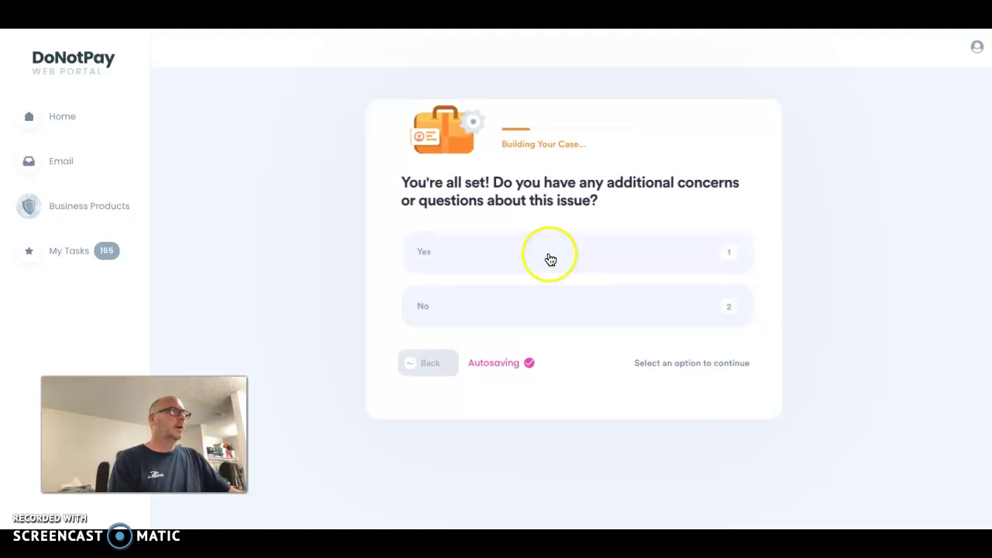
{"action": "left_click", "coordinate": [566, 302]}
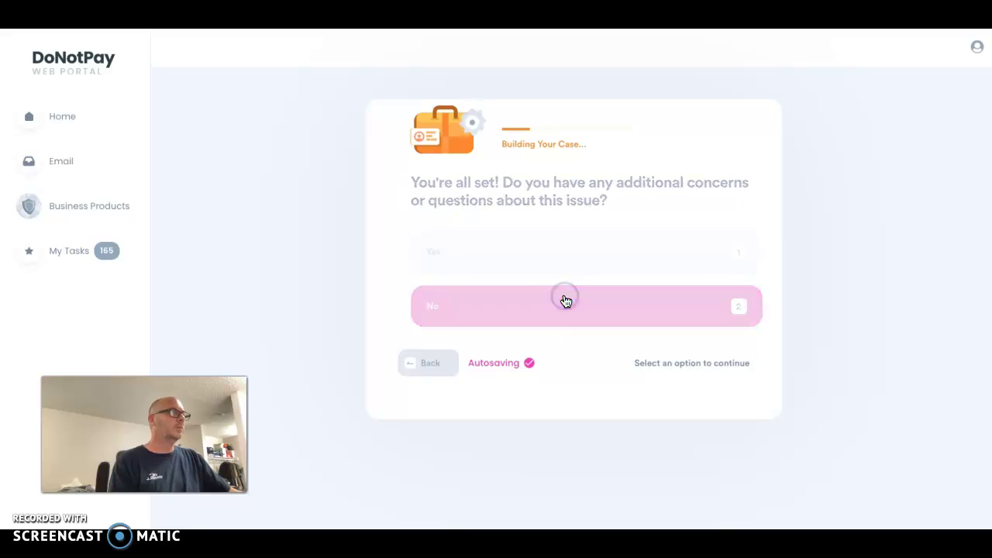